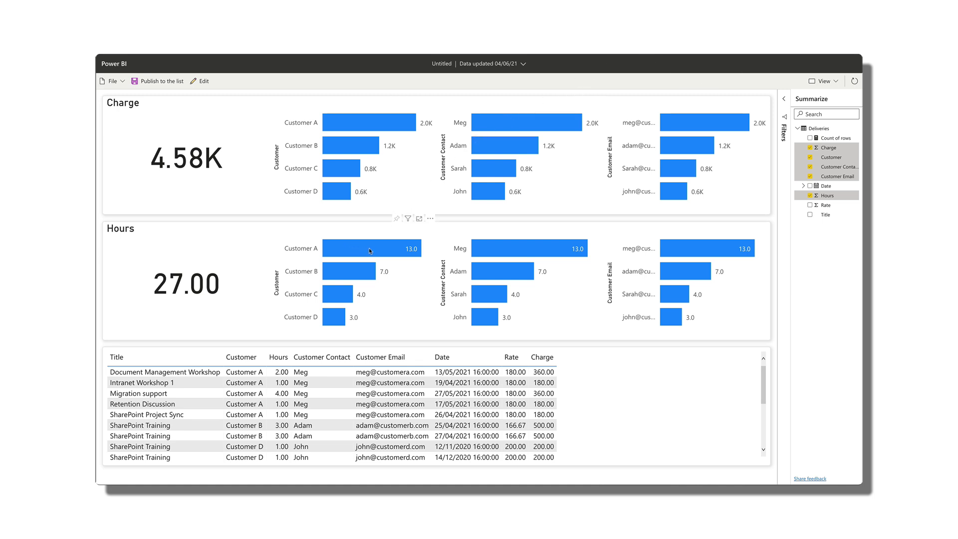
Cross-filter the report to Customer A and then to the Intranet Workshop 1 delivery.
{"action": "mouse_move", "coordinate": [372, 252]}
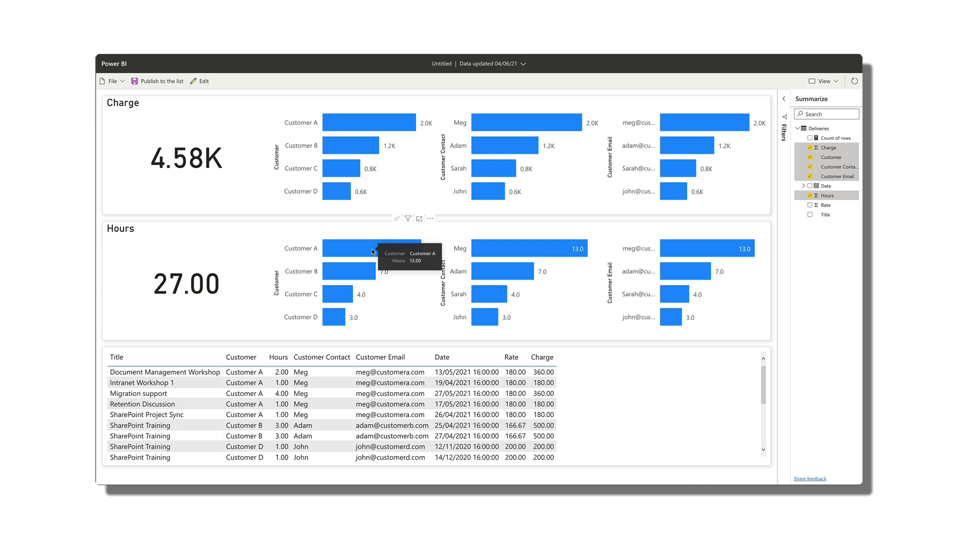
{"action": "left_click", "coordinate": [372, 251]}
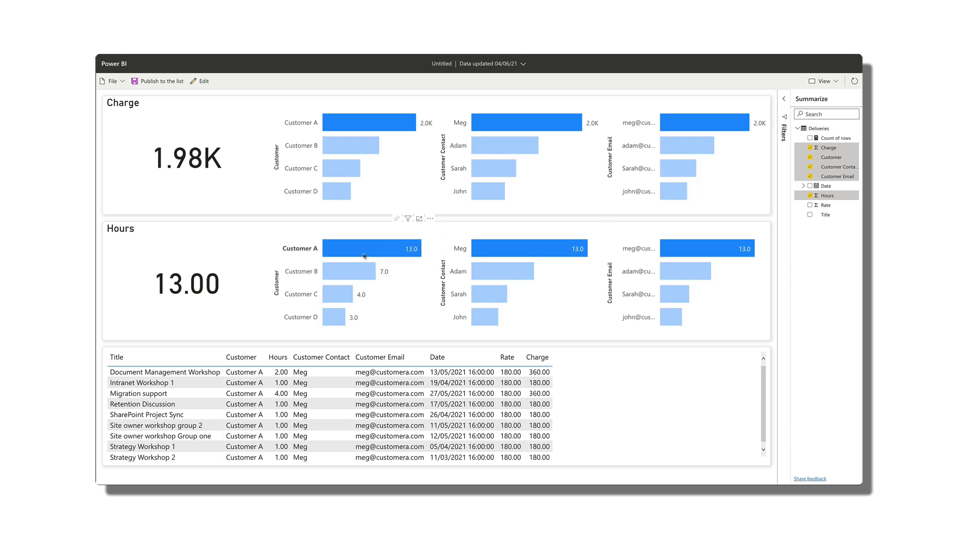
{"action": "mouse_move", "coordinate": [358, 257]}
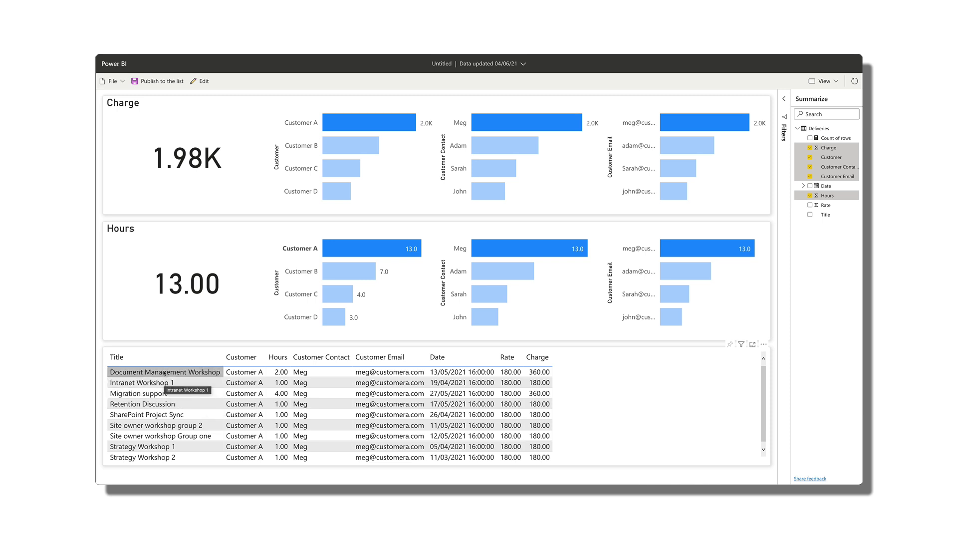
{"action": "left_click", "coordinate": [189, 386]}
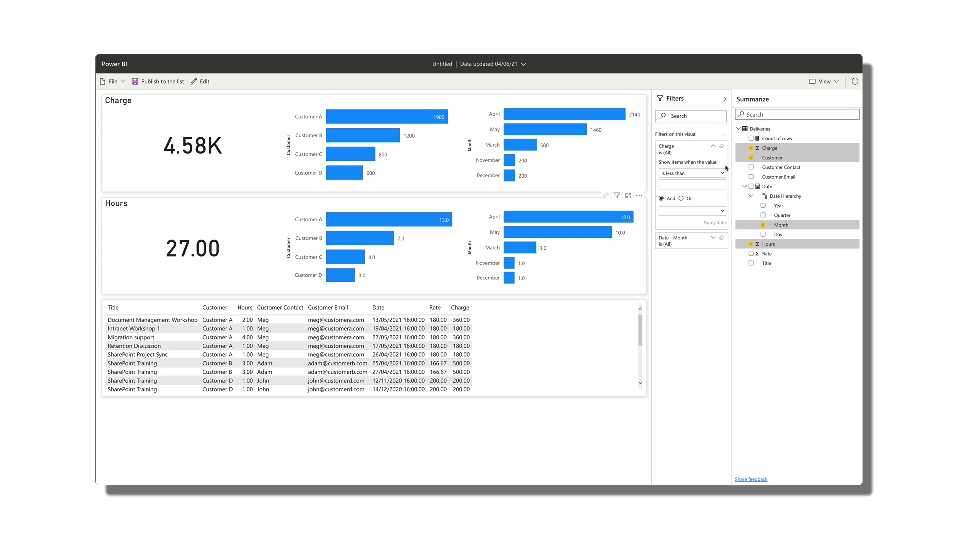
Set the Charge filter to 'is greater than' 1000 and apply it.
{"action": "left_click", "coordinate": [722, 173]}
{"action": "left_click", "coordinate": [690, 204]}
{"action": "type", "text": "1000"}
{"action": "left_click", "coordinate": [718, 223]}
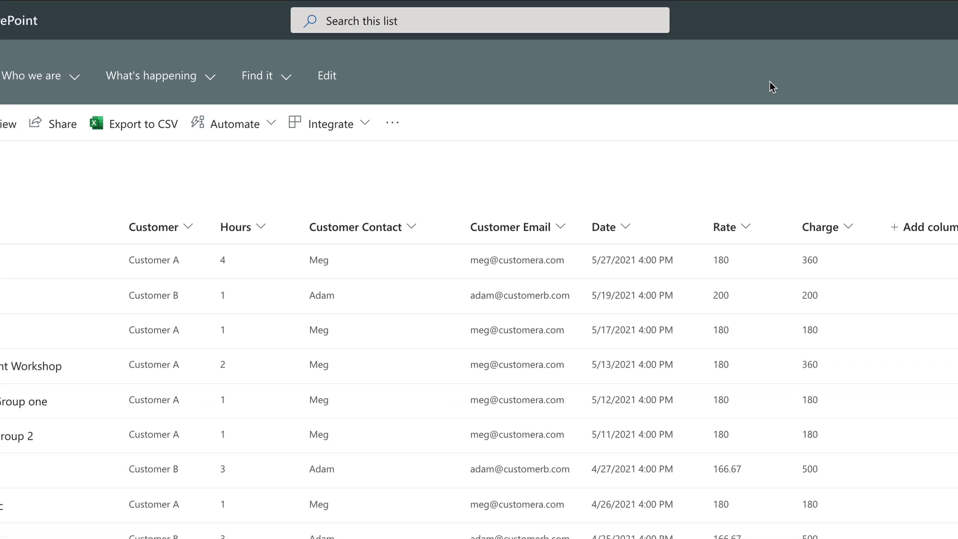
{"action": "left_click", "coordinate": [345, 125]}
{"action": "mouse_move", "coordinate": [387, 220]}
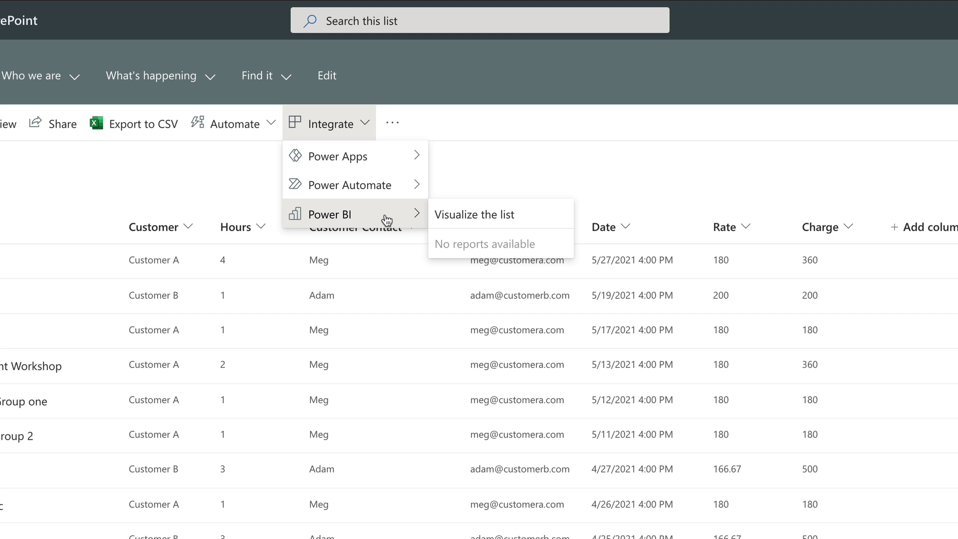
{"action": "left_click", "coordinate": [223, 166]}
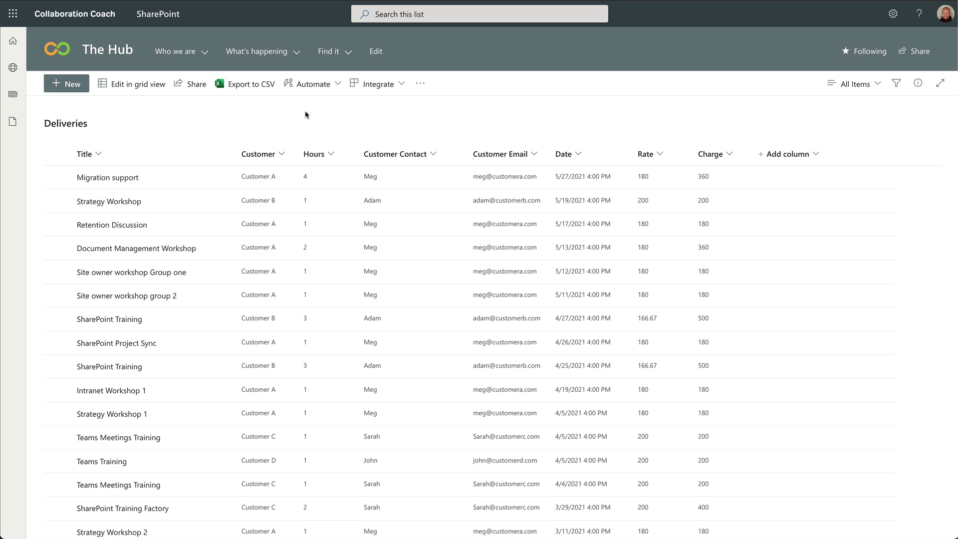
Generate a Power BI report from the Deliveries list using Integrate > Power BI > Visualize the list.
{"action": "left_click", "coordinate": [378, 83]}
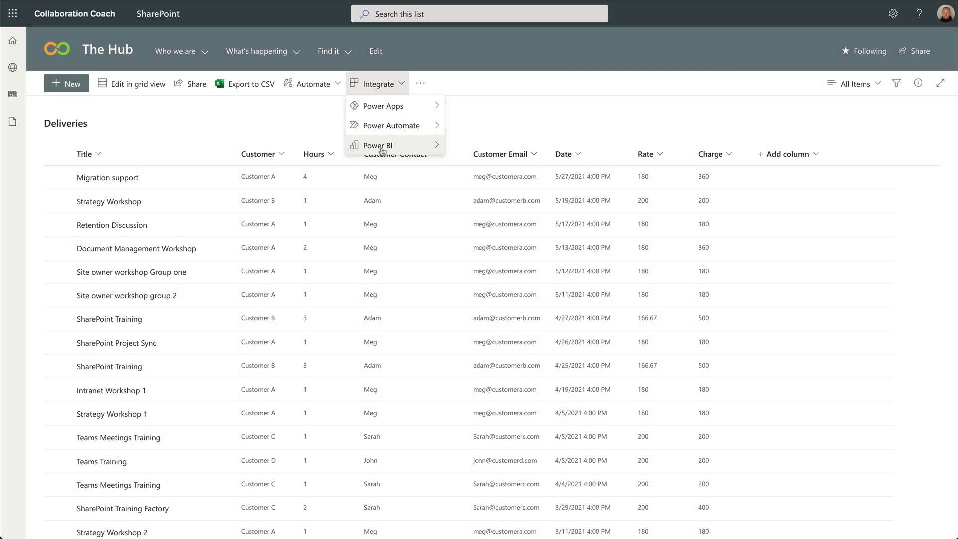
{"action": "mouse_move", "coordinate": [381, 149]}
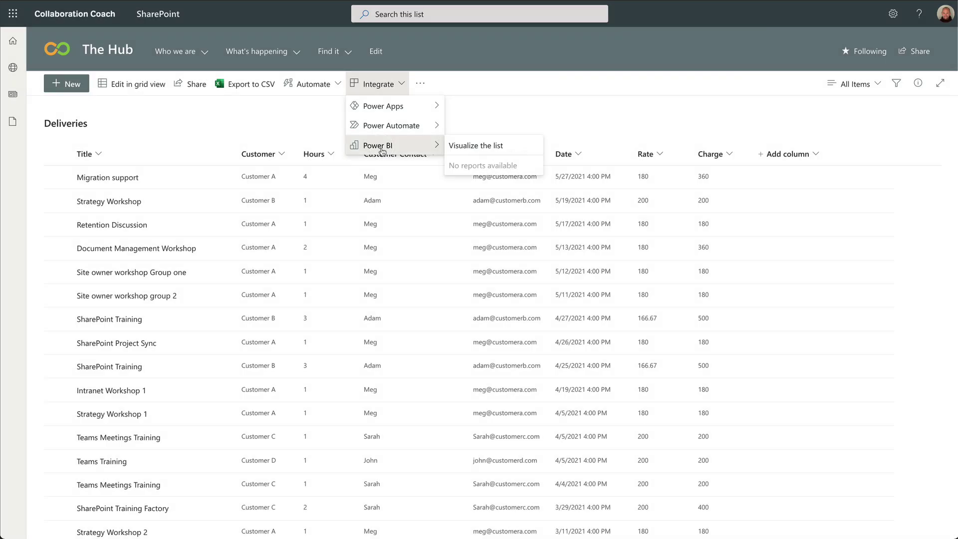
{"action": "left_click", "coordinate": [520, 146]}
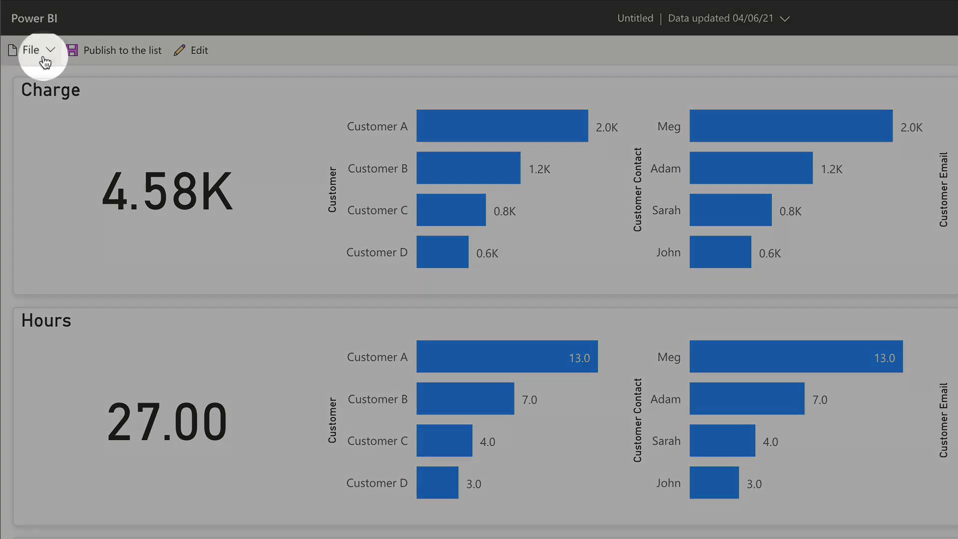
Check the File menu options, then show the report's details and source list.
{"action": "left_click", "coordinate": [45, 52]}
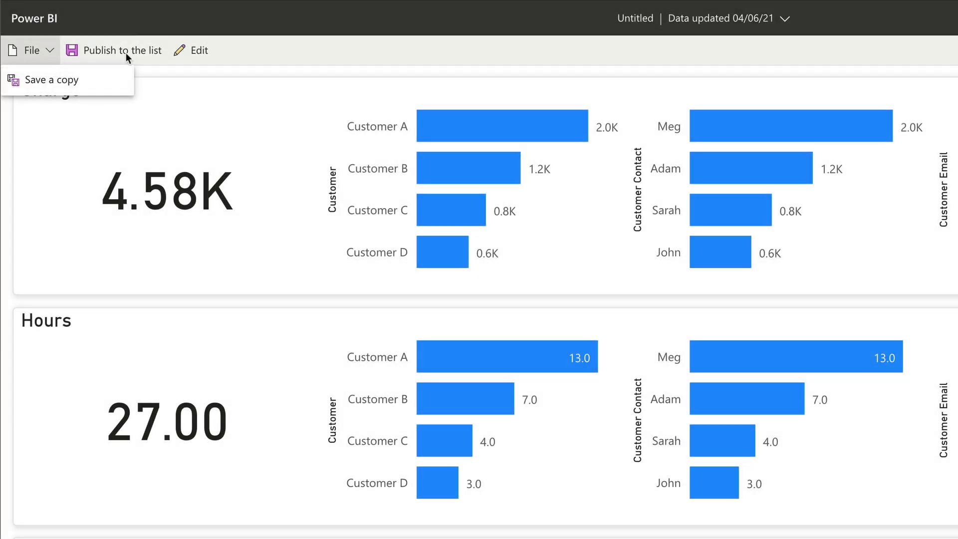
{"action": "left_click", "coordinate": [148, 70]}
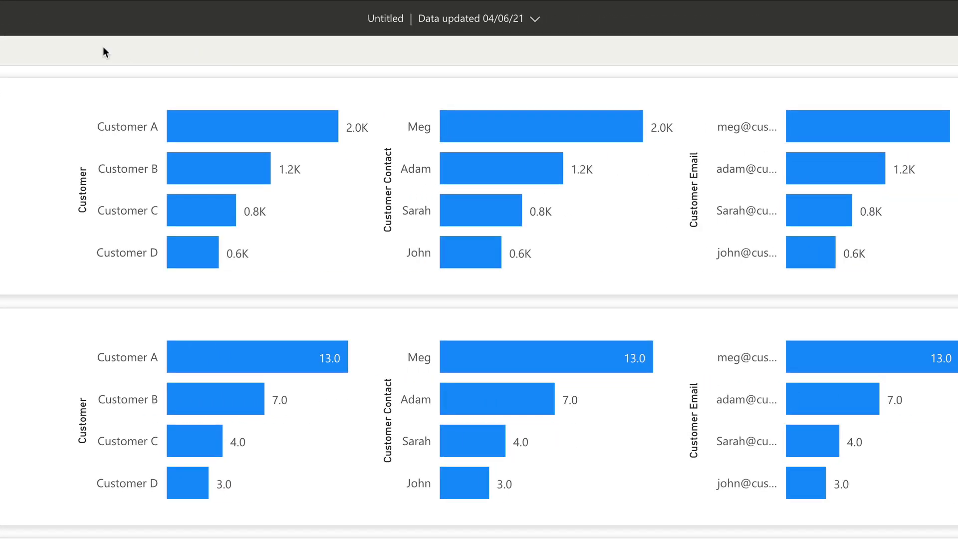
{"action": "left_click", "coordinate": [535, 19]}
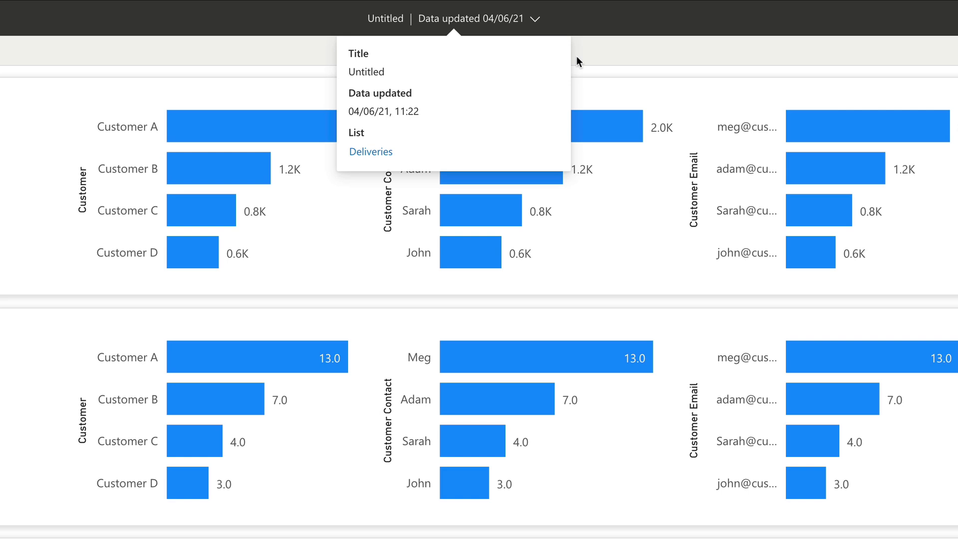
{"action": "left_click", "coordinate": [893, 51]}
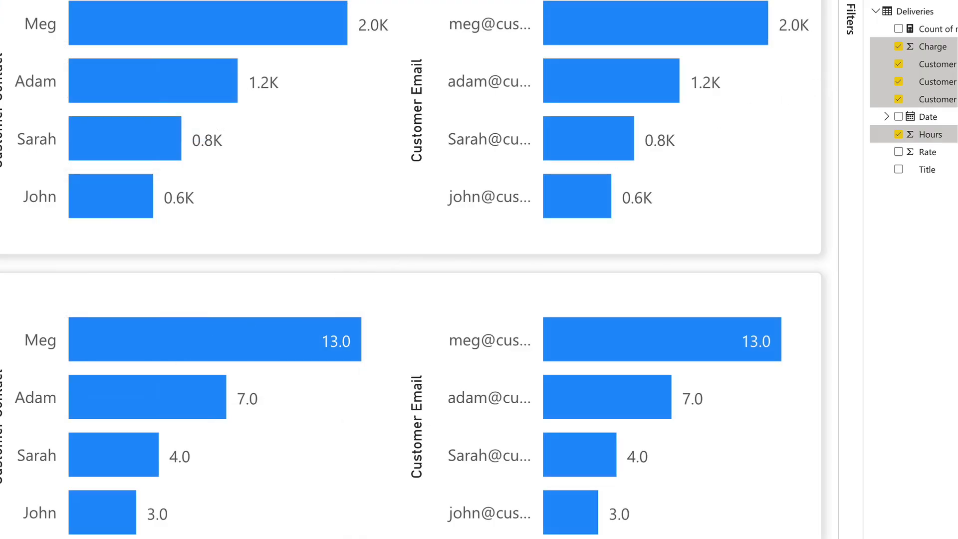
{"action": "key", "text": "Escape"}
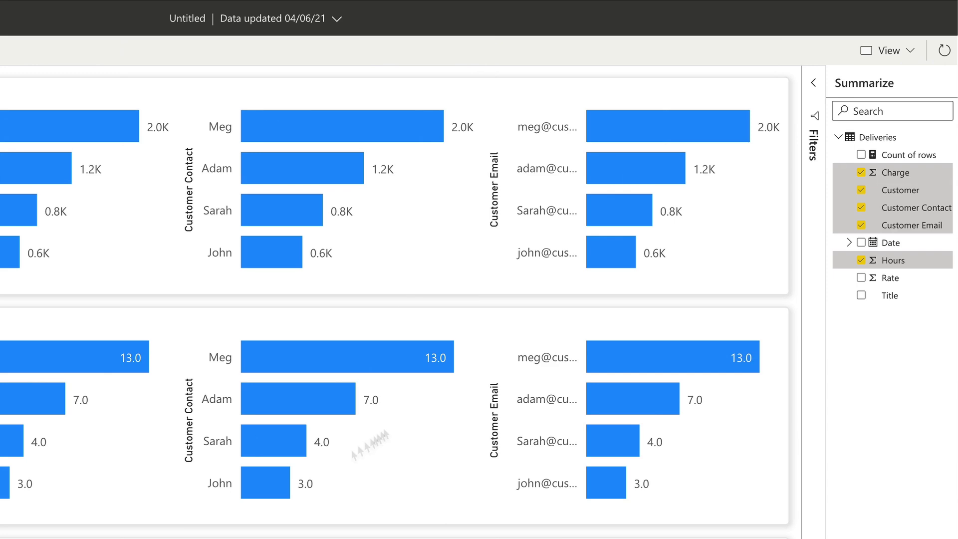
{"action": "left_click", "coordinate": [898, 49]}
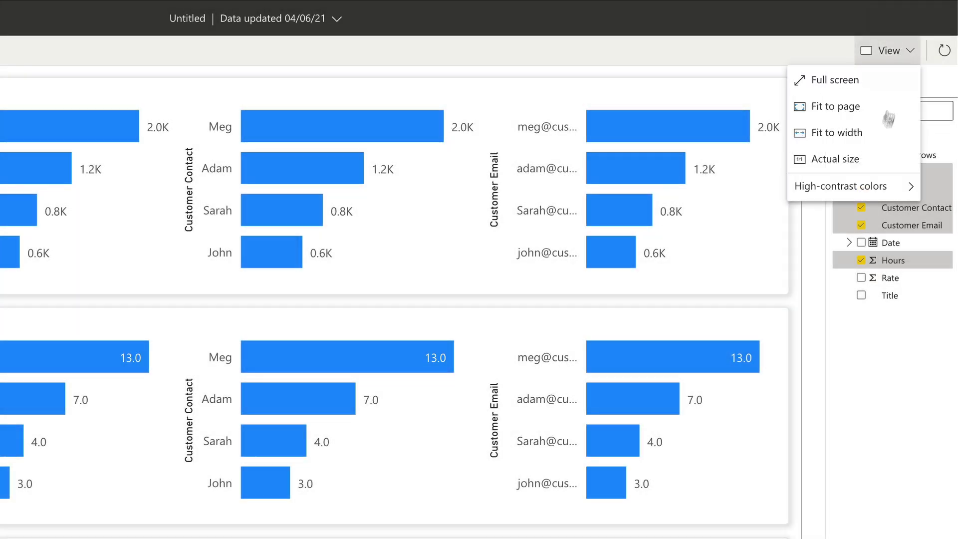
{"action": "mouse_move", "coordinate": [850, 193]}
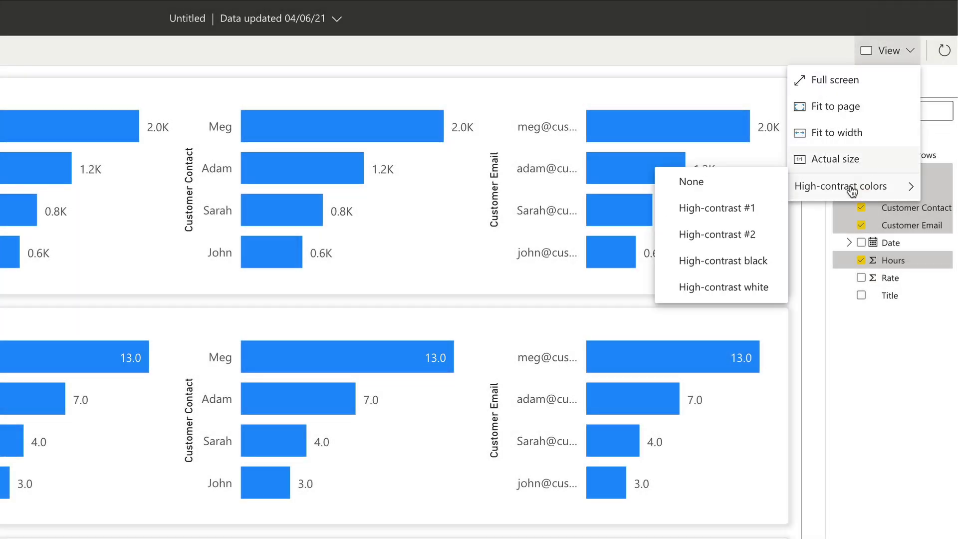
{"action": "left_click", "coordinate": [726, 208]}
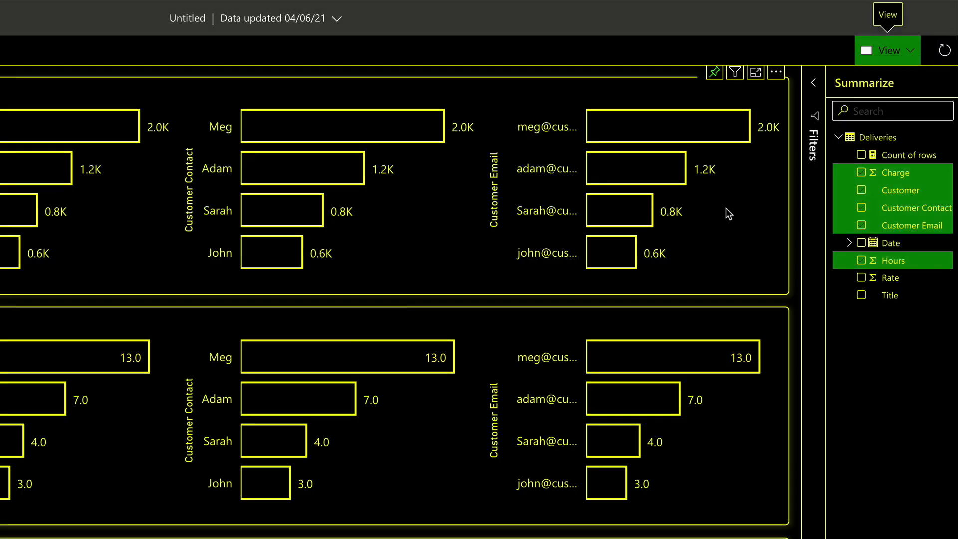
{"action": "left_click", "coordinate": [903, 49]}
{"action": "mouse_move", "coordinate": [881, 192]}
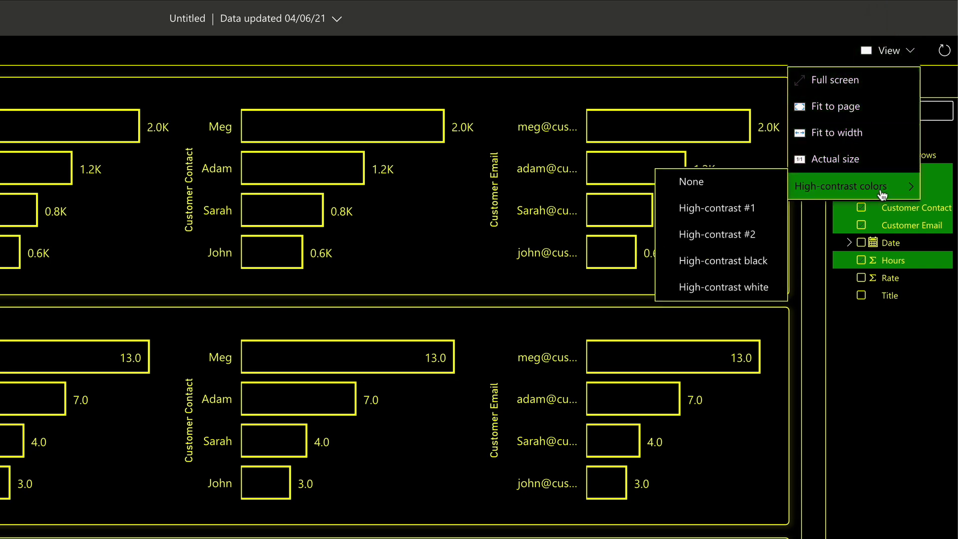
{"action": "left_click", "coordinate": [719, 193]}
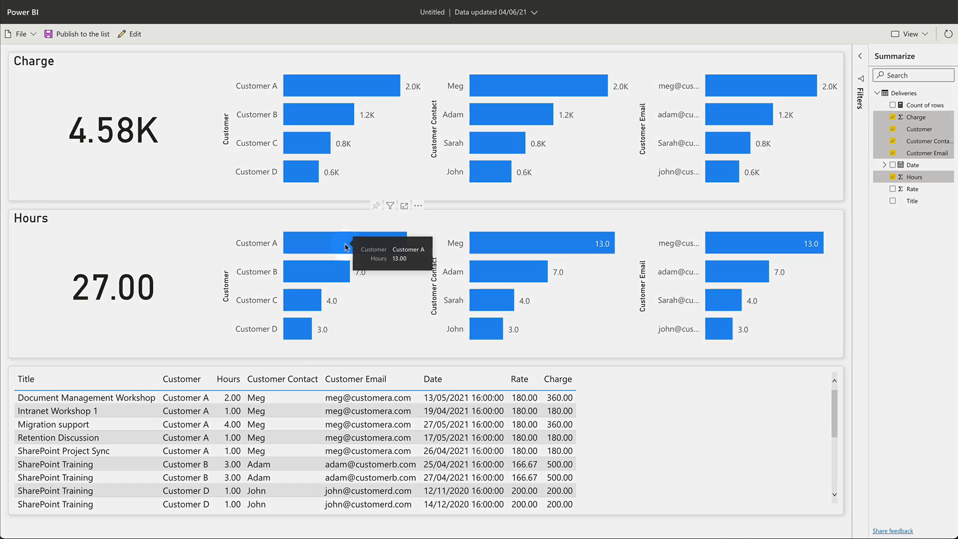
{"action": "left_click", "coordinate": [346, 246]}
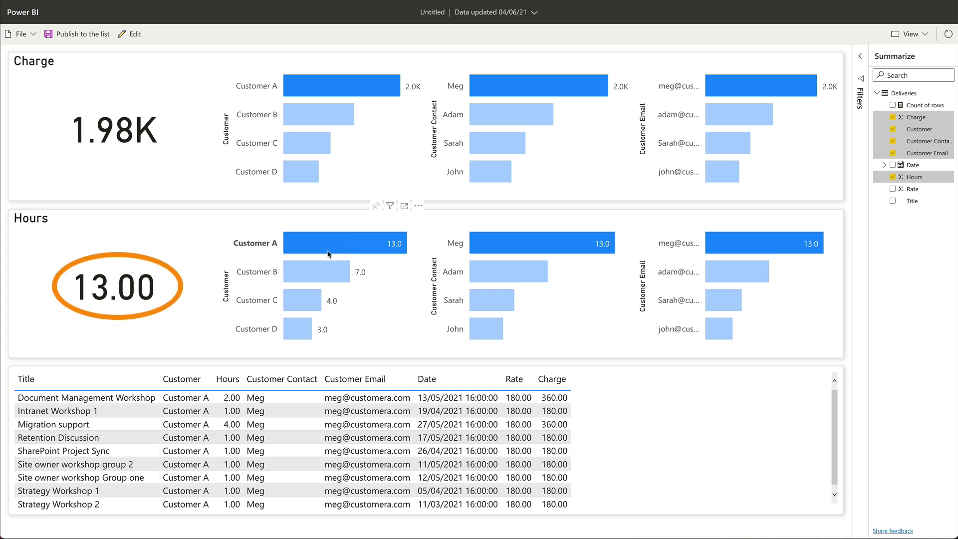
{"action": "mouse_move", "coordinate": [329, 254]}
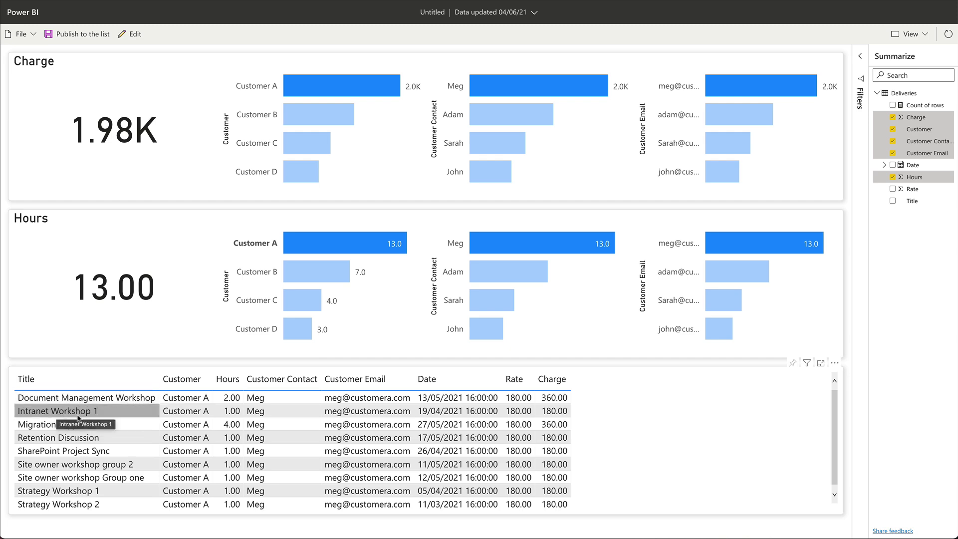
{"action": "left_click", "coordinate": [117, 416]}
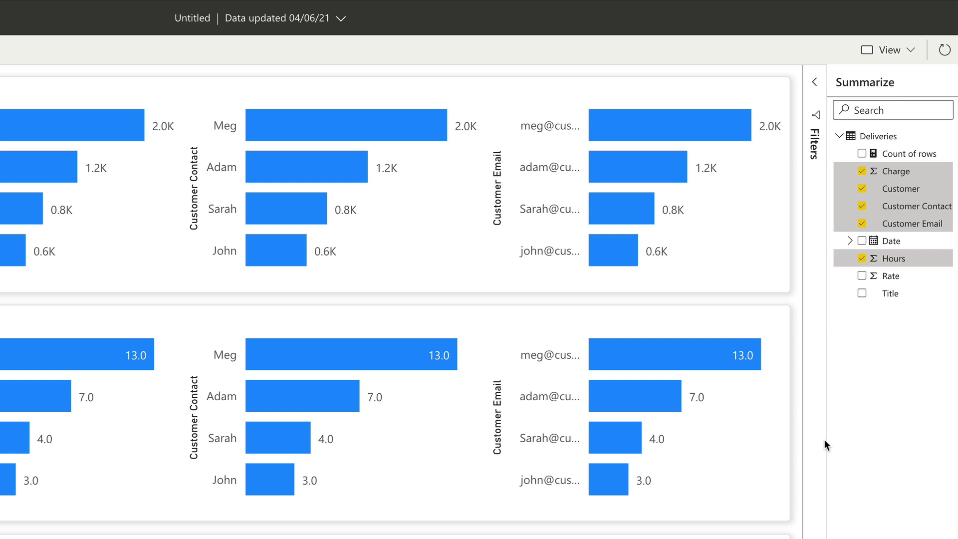
Widen the Summarize pane and confirm Charge and Hours are both summarized as Sum.
{"action": "left_click_drag", "start_coordinate": [825, 440], "coordinate": [720, 445]}
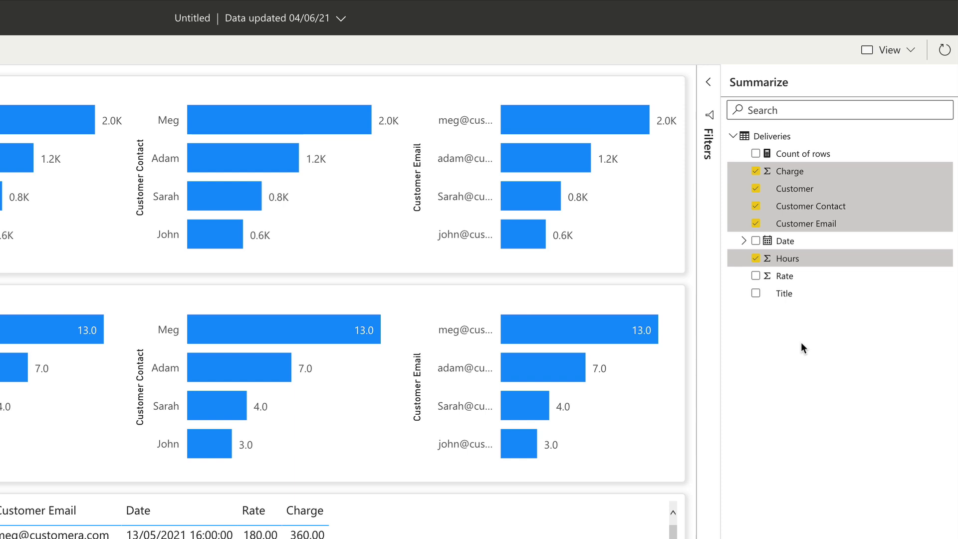
{"action": "left_click", "coordinate": [804, 174]}
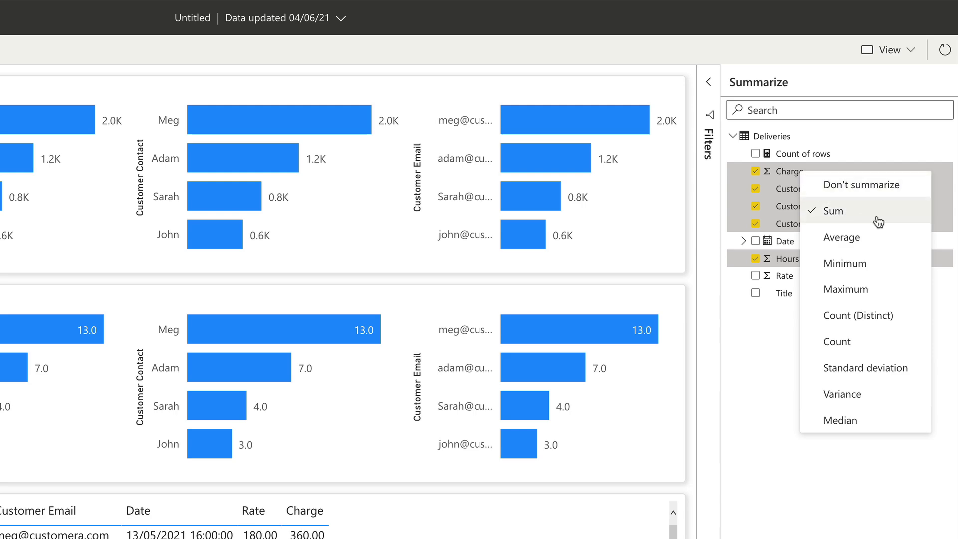
{"action": "left_click", "coordinate": [768, 314]}
{"action": "left_click", "coordinate": [820, 258]}
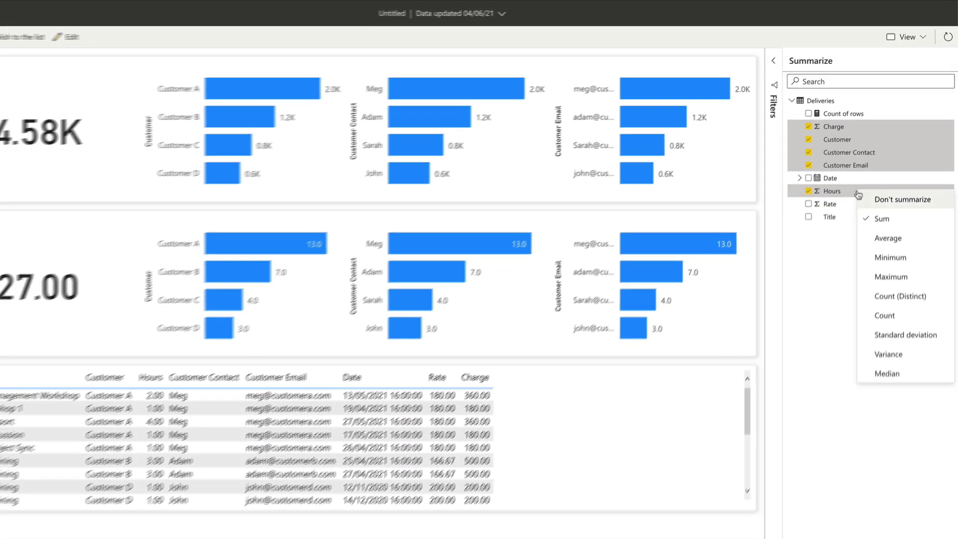
{"action": "left_click", "coordinate": [841, 257]}
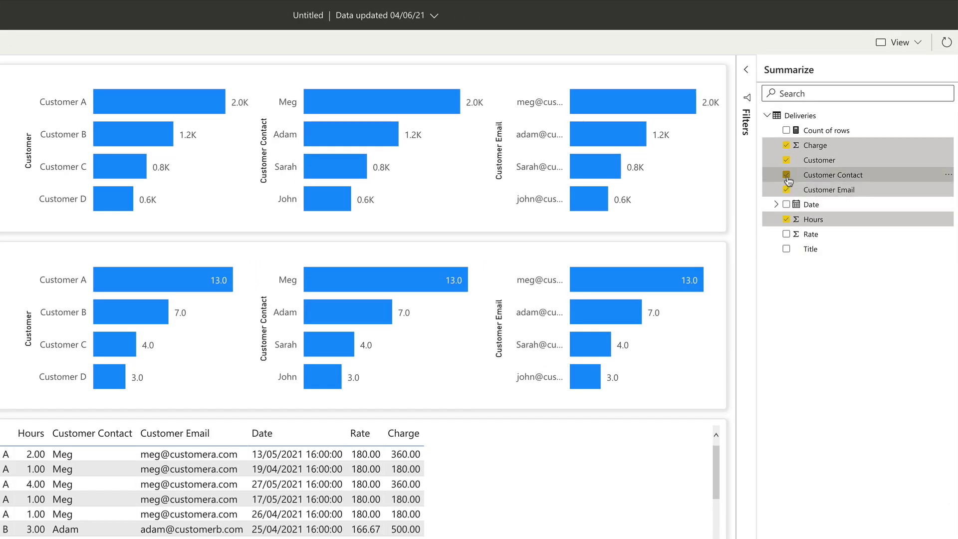
Uncheck Customer Contact and Customer Email in the Summarize pane.
{"action": "left_click", "coordinate": [786, 176]}
{"action": "left_click", "coordinate": [786, 190]}
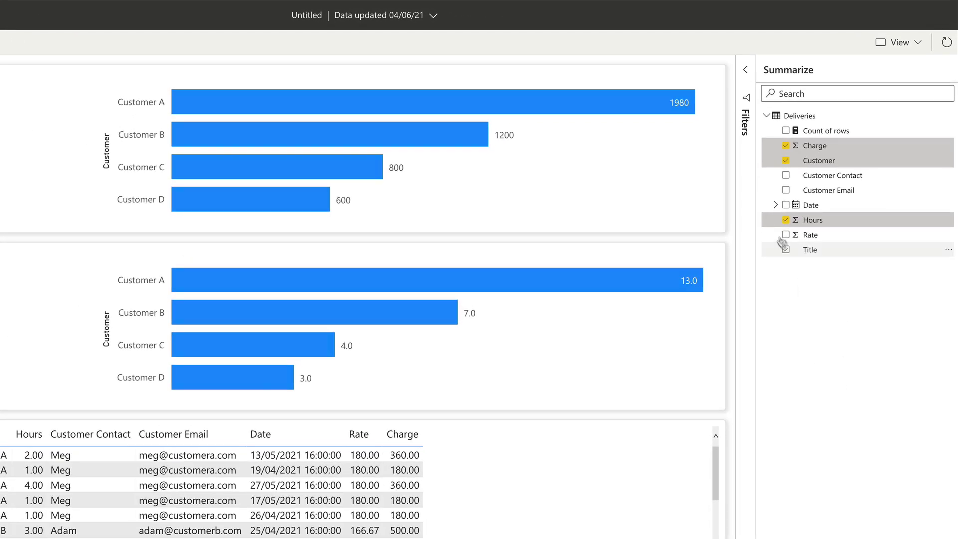
Check Month under Date > Date Hierarchy to chart Charge and Hours by month.
{"action": "left_click", "coordinate": [774, 205]}
{"action": "left_click", "coordinate": [782, 221]}
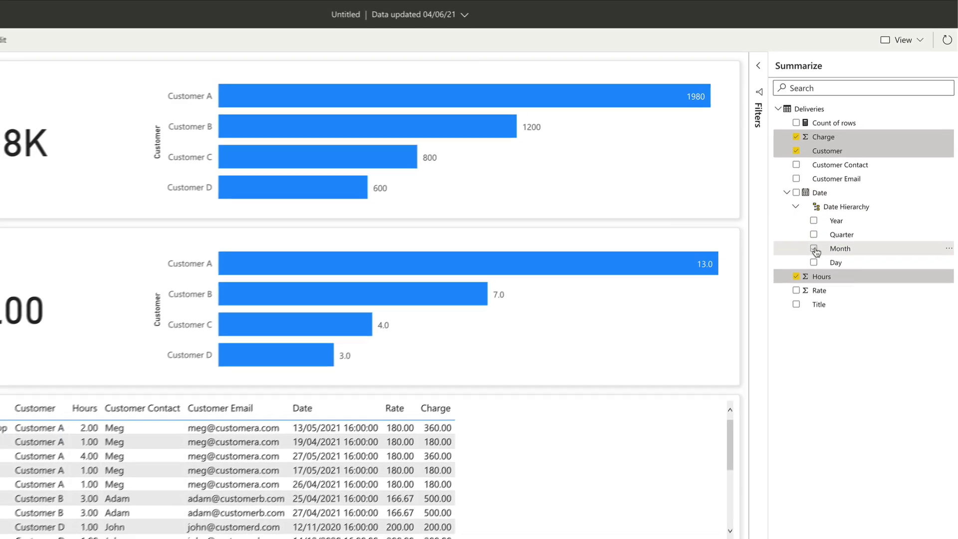
{"action": "left_click", "coordinate": [814, 248]}
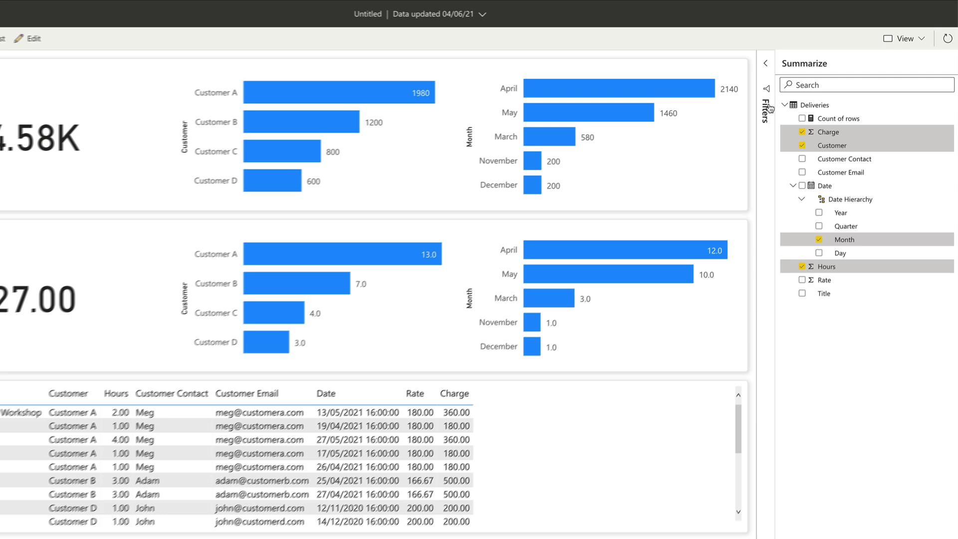
Open the Filters pane for the Charge visual and expand its Charge filter card.
{"action": "left_click", "coordinate": [766, 110]}
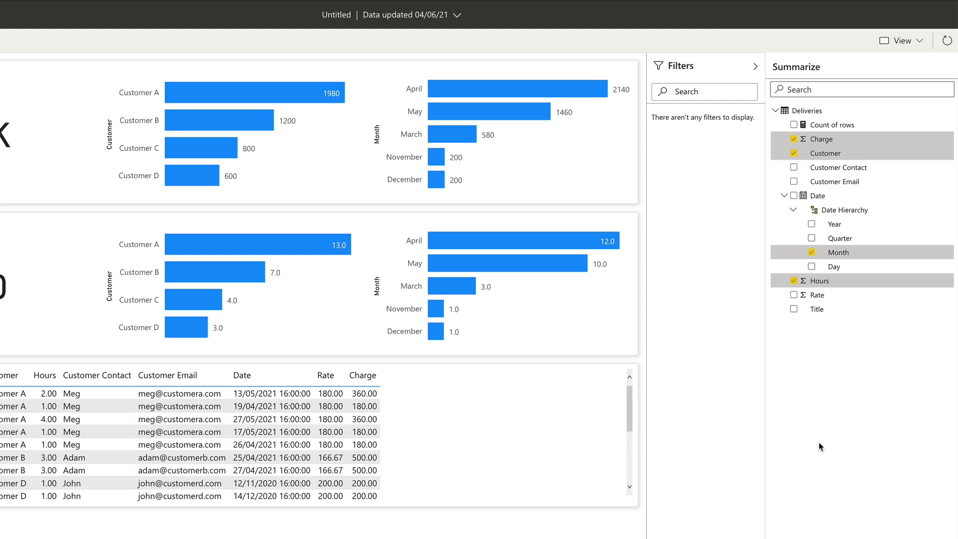
{"action": "left_click", "coordinate": [613, 183]}
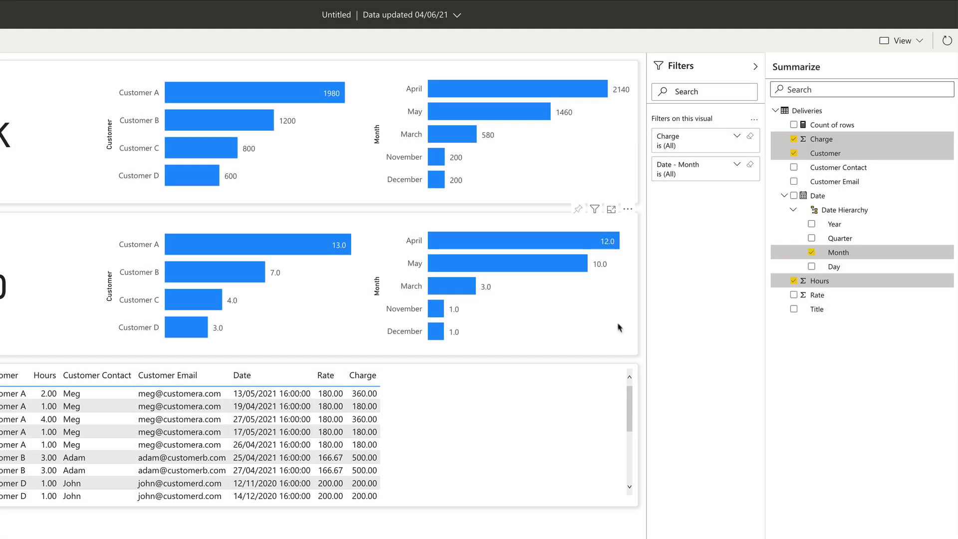
{"action": "left_click", "coordinate": [621, 329]}
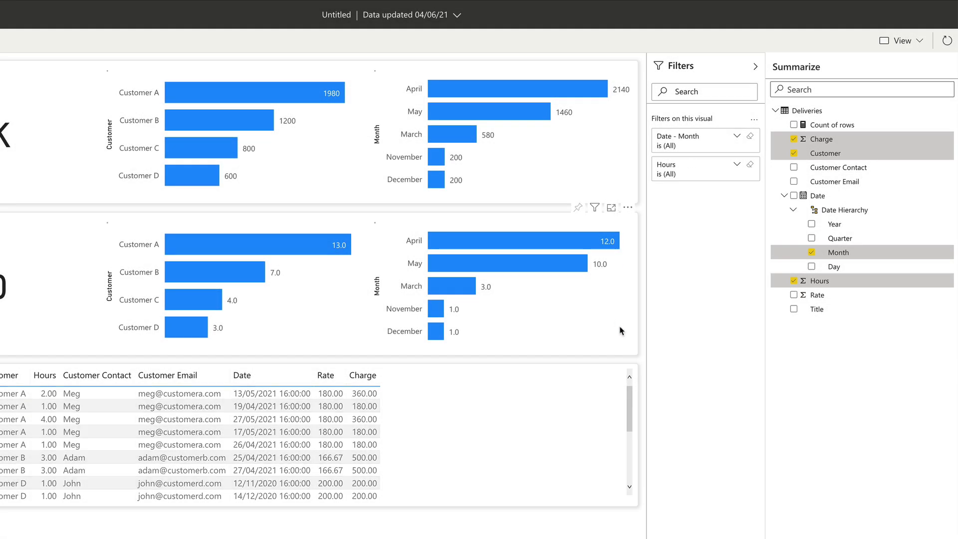
{"action": "left_click", "coordinate": [609, 172]}
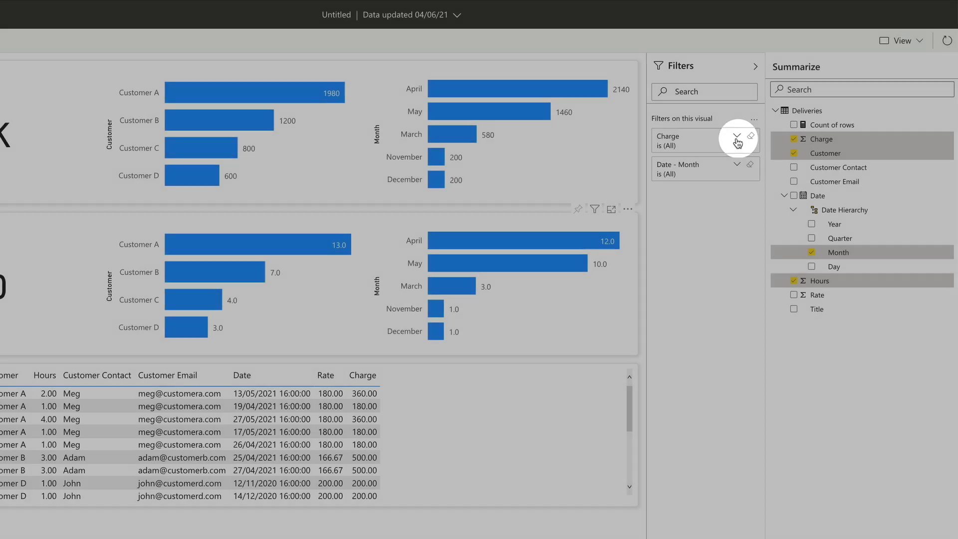
{"action": "left_click", "coordinate": [736, 138]}
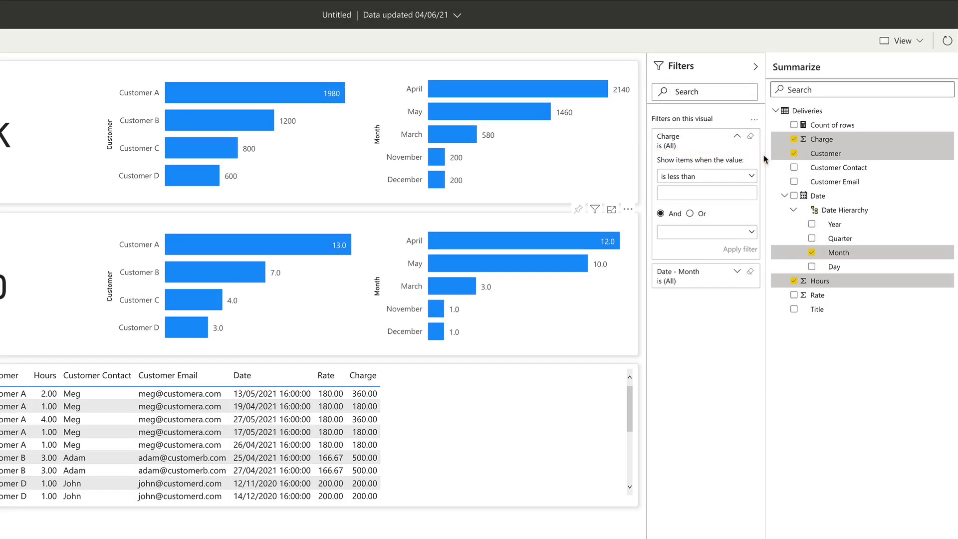
Apply an 'is greater than' 1000 condition to the Charge visual's filter.
{"action": "left_click", "coordinate": [751, 177]}
{"action": "left_click", "coordinate": [704, 224]}
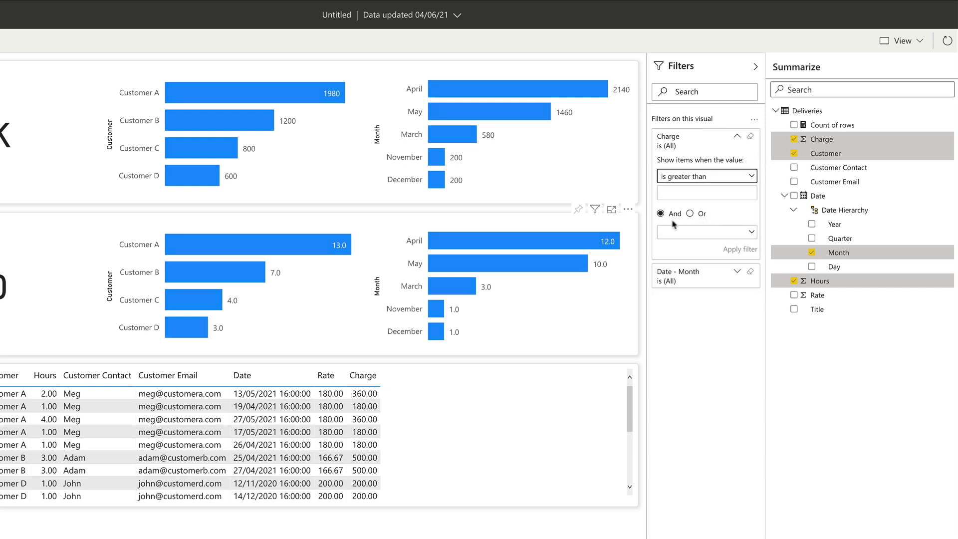
{"action": "left_click", "coordinate": [663, 193]}
{"action": "type", "text": "1000"}
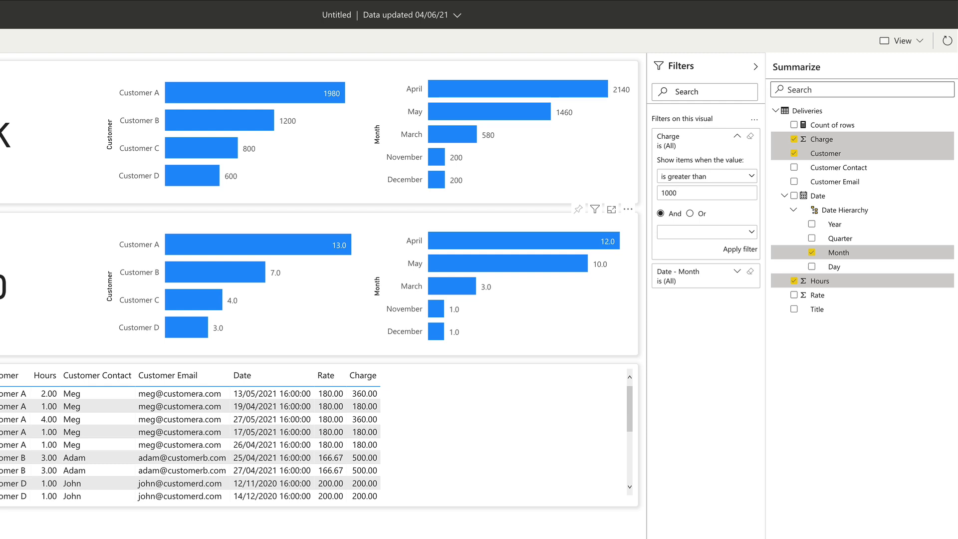
{"action": "left_click", "coordinate": [745, 249]}
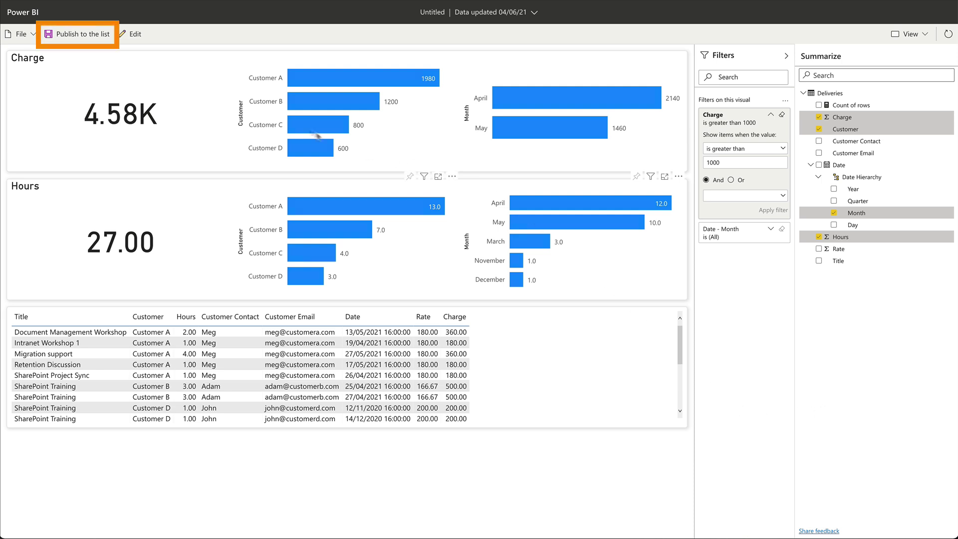
Publish the report to the list under the name '> £1000 a month'.
{"action": "left_click", "coordinate": [75, 36]}
{"action": "type", "text": ">"}
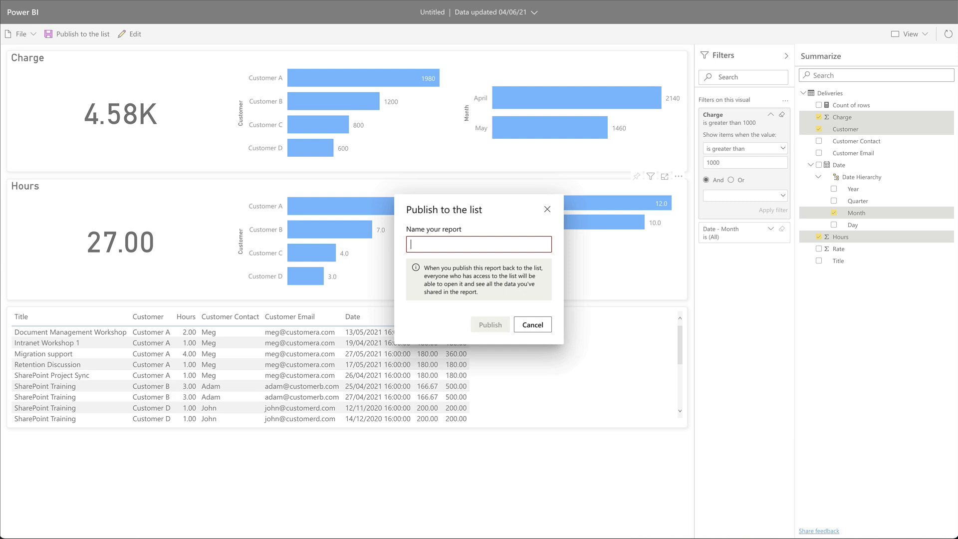
{"action": "type", "text": " £1000"}
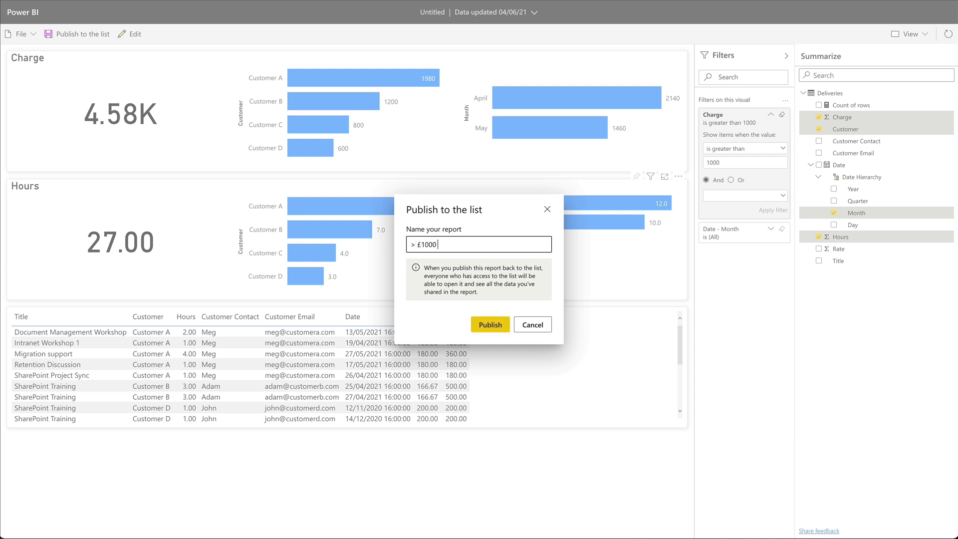
{"action": "type", "text": " a month"}
{"action": "left_click", "coordinate": [490, 324]}
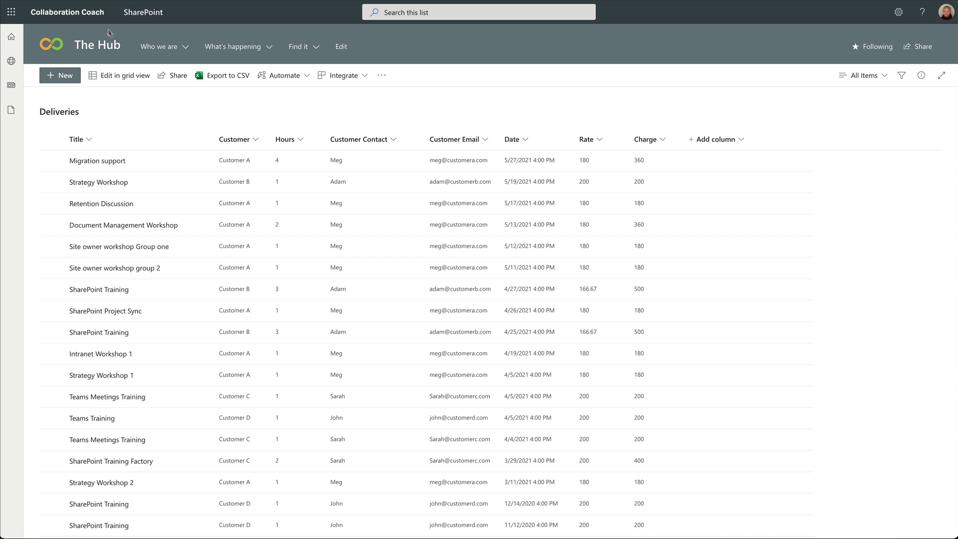
Reopen the saved '> £1000 a month' report from the Deliveries list's Power BI reports.
{"action": "left_click", "coordinate": [342, 76]}
{"action": "mouse_move", "coordinate": [374, 133]}
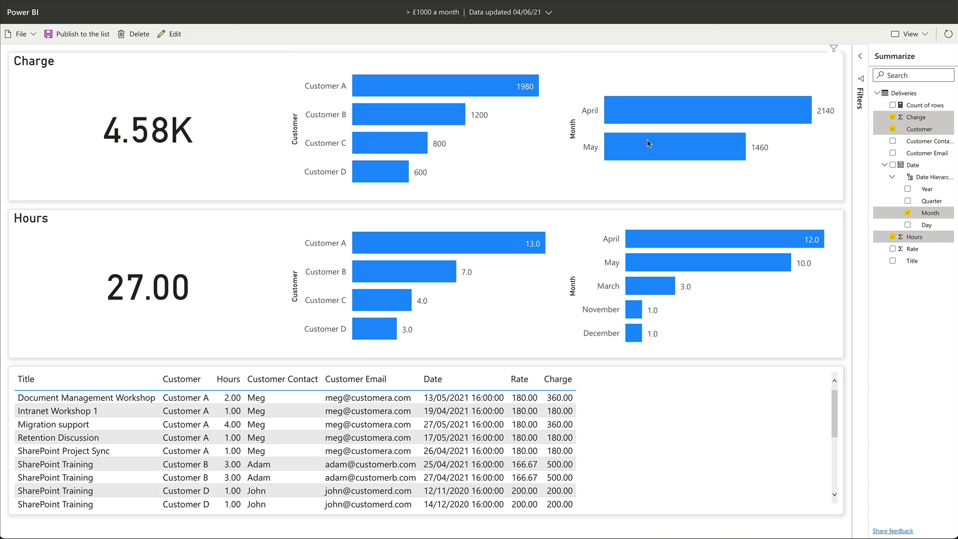
Change the Charge visual's filter condition to 'is less than' 1000 and apply it.
{"action": "left_click", "coordinate": [859, 113]}
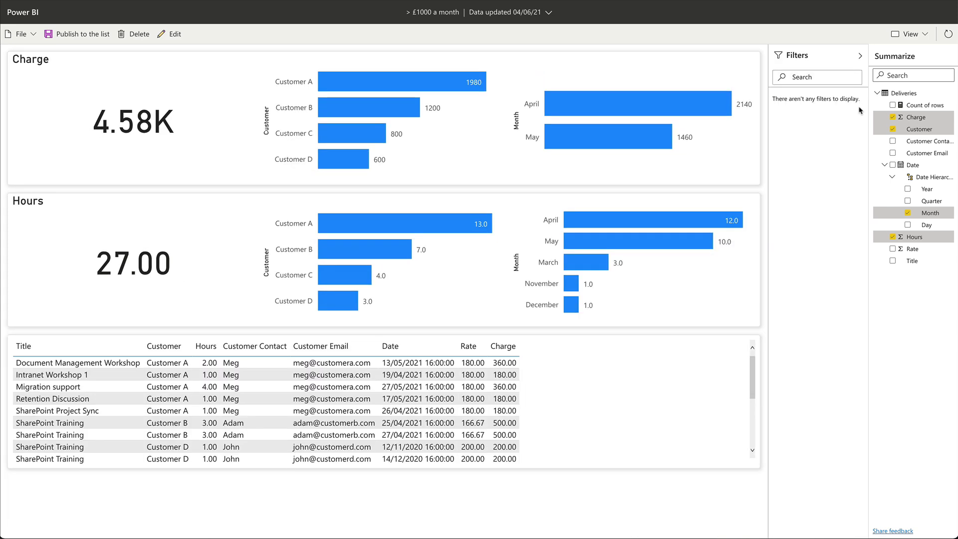
{"action": "left_click", "coordinate": [713, 130]}
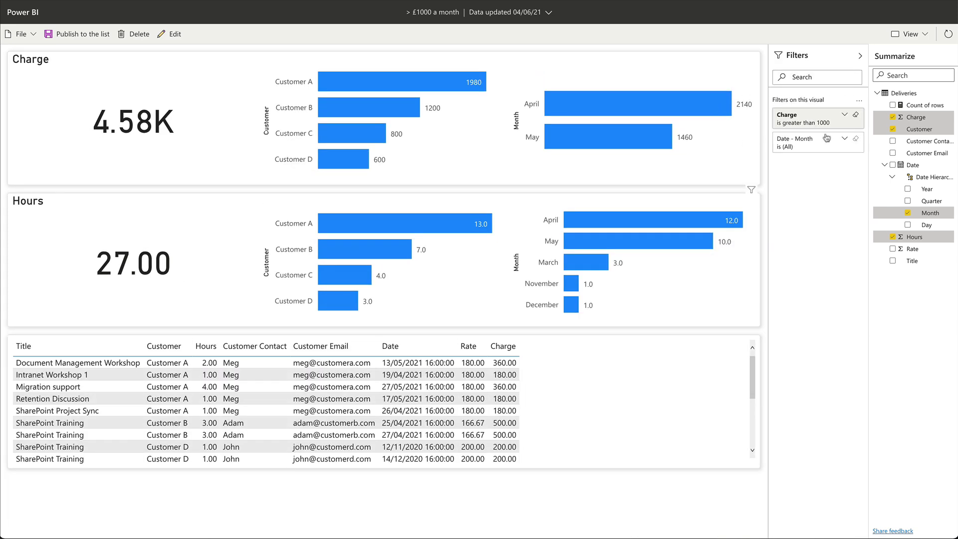
{"action": "left_click", "coordinate": [844, 116]}
{"action": "left_click", "coordinate": [815, 151]}
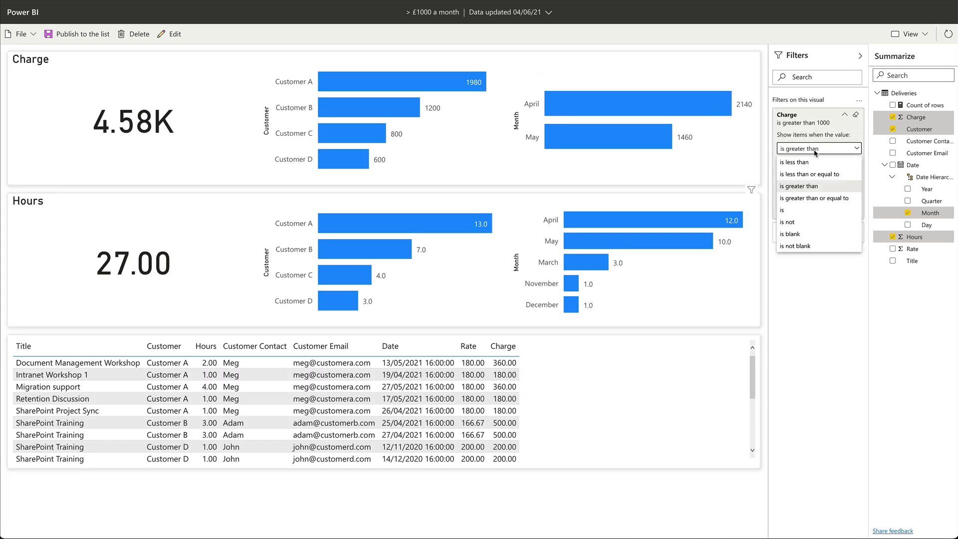
{"action": "left_click", "coordinate": [802, 163]}
{"action": "left_click", "coordinate": [843, 212]}
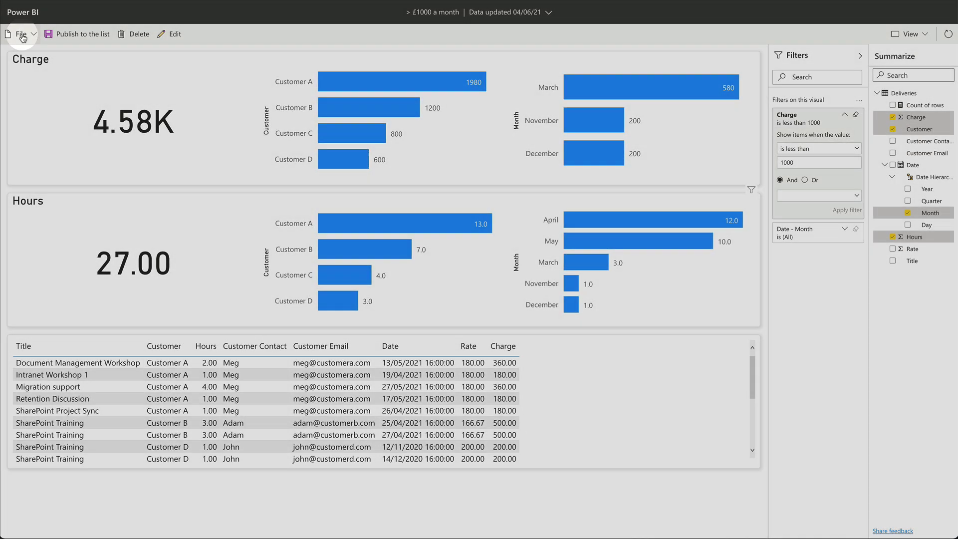
Publish this filtered version to the Deliveries list as a new report named '< £1000 a month'.
{"action": "left_click", "coordinate": [24, 35]}
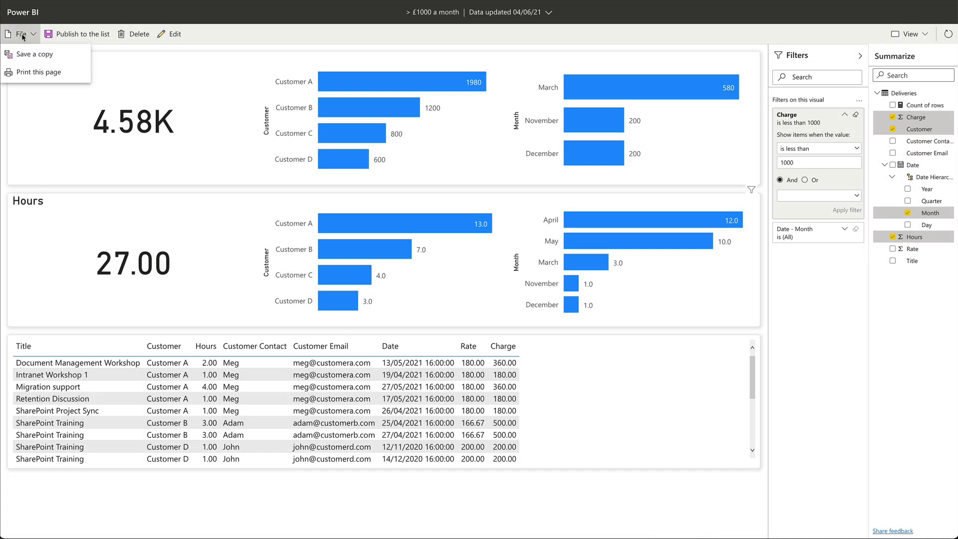
{"action": "left_click", "coordinate": [74, 64]}
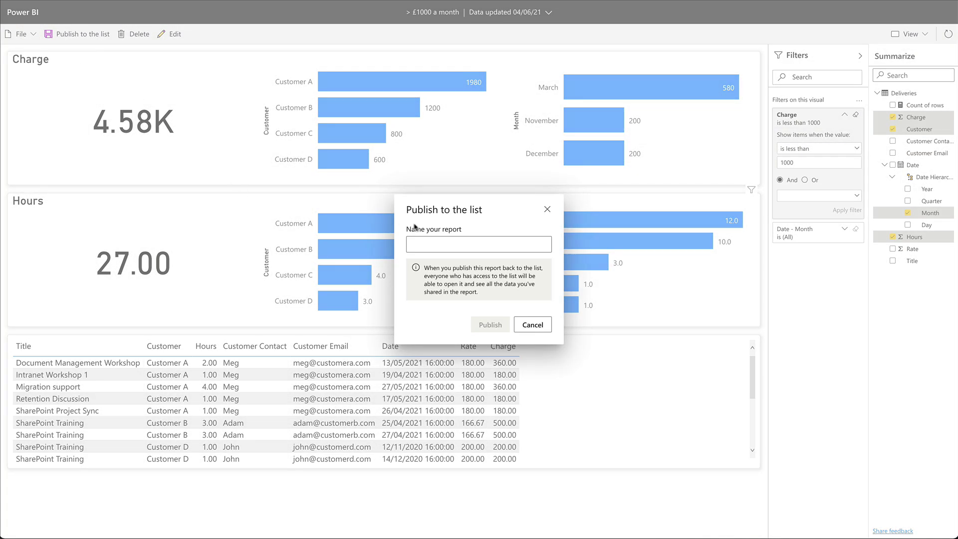
{"action": "type", "text": "< £1000 a month"}
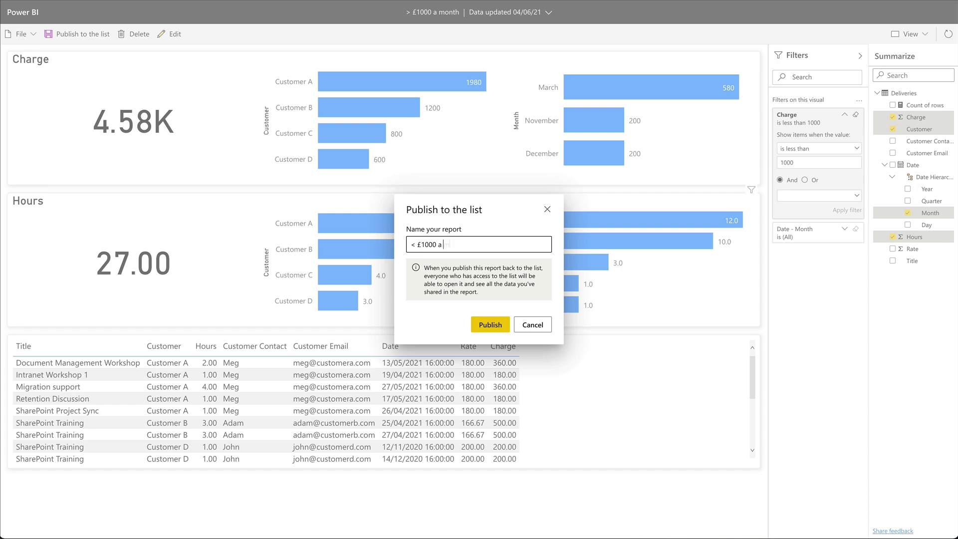
{"action": "left_click", "coordinate": [479, 321]}
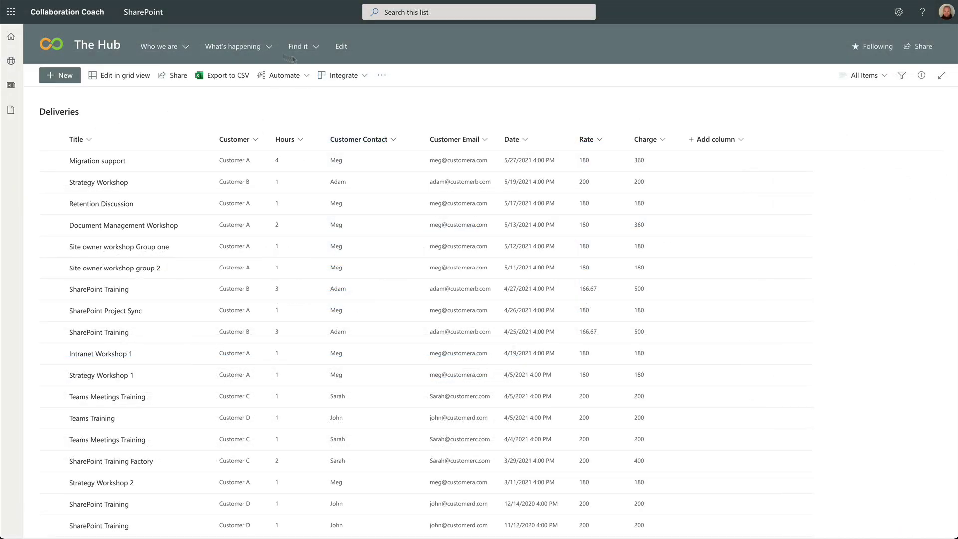
Choose Visualize the list under the Deliveries list's Integrate > Power BI menu for a new report.
{"action": "left_click", "coordinate": [232, 46]}
{"action": "left_click", "coordinate": [343, 75]}
{"action": "mouse_move", "coordinate": [355, 132]}
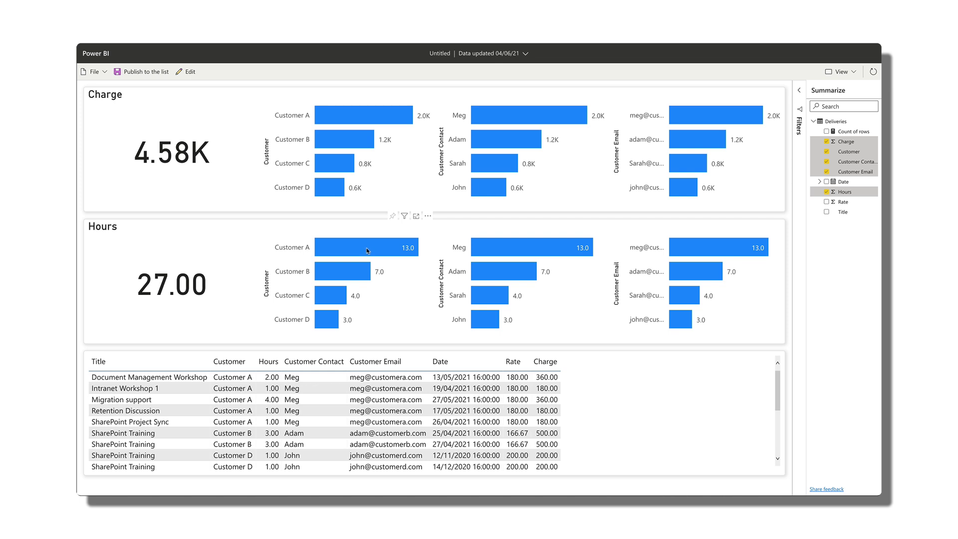
Select Customer A's bar in the Hours chart, cutting totals to Charge 1.98K and Hours 13.00.
{"action": "left_click", "coordinate": [366, 247]}
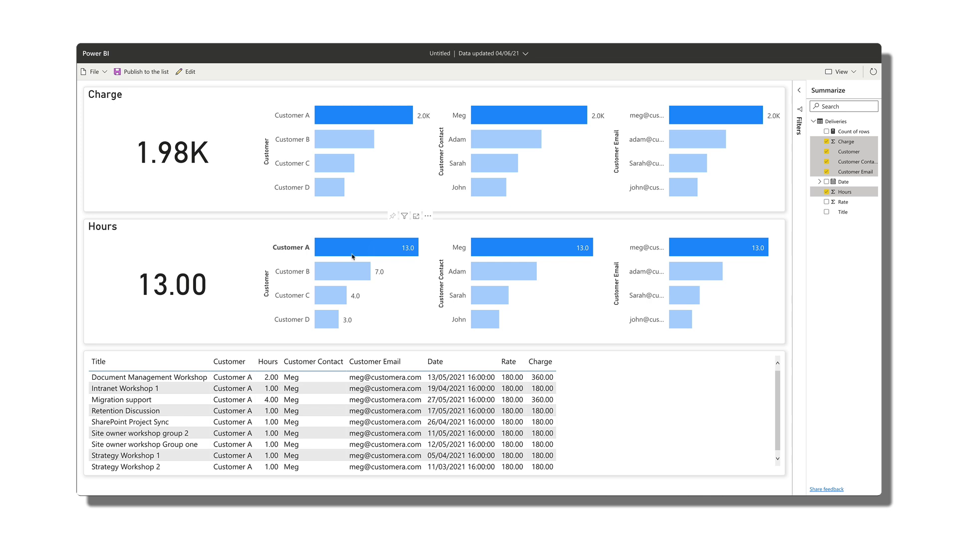
{"action": "mouse_move", "coordinate": [353, 257]}
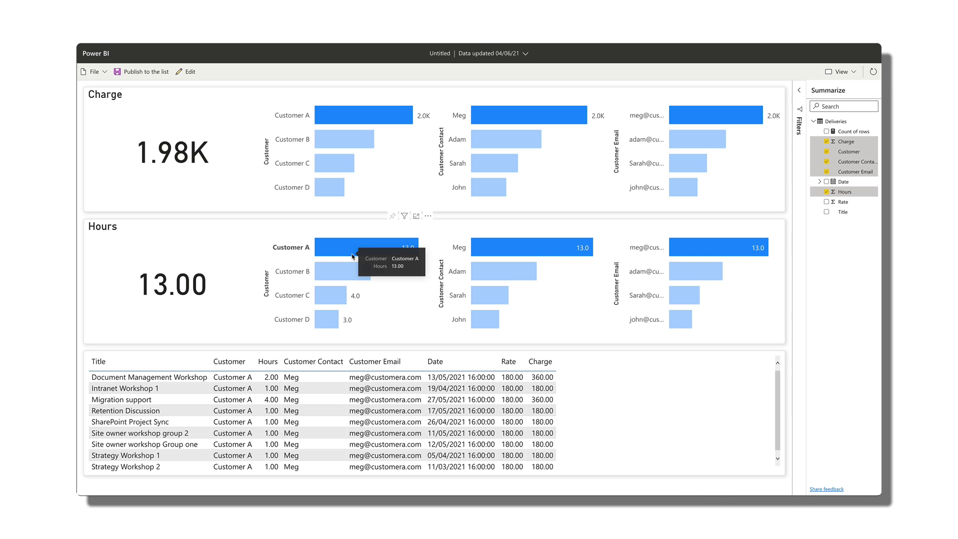